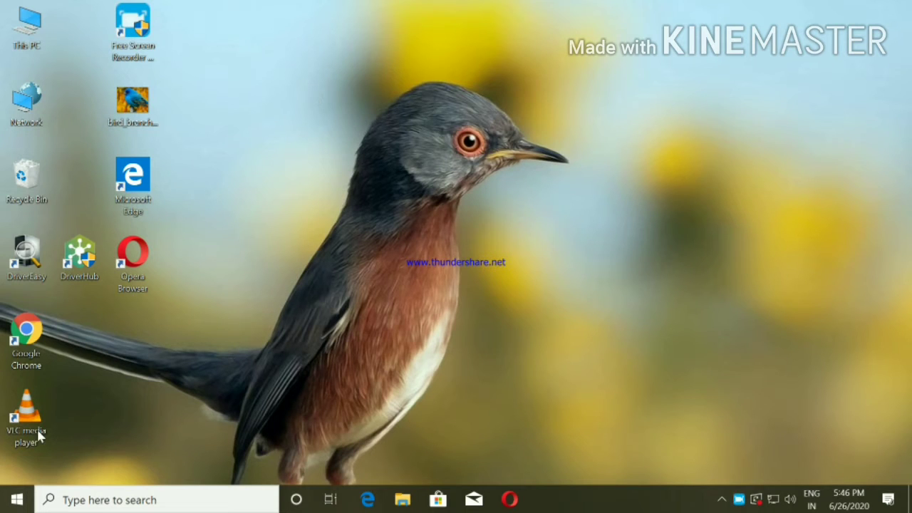
Launch Microsoft Word 2010 from the Start menu by searching for 'winword'
left_click(17, 502)
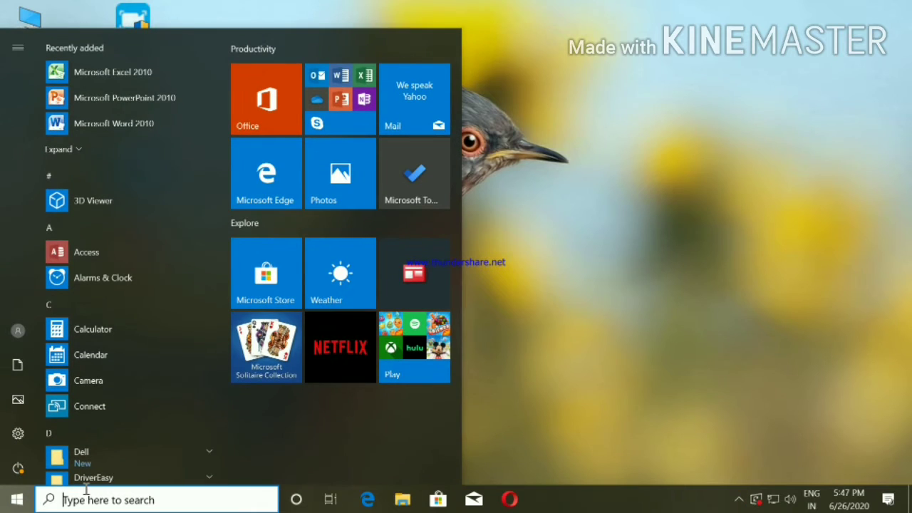
type("w")
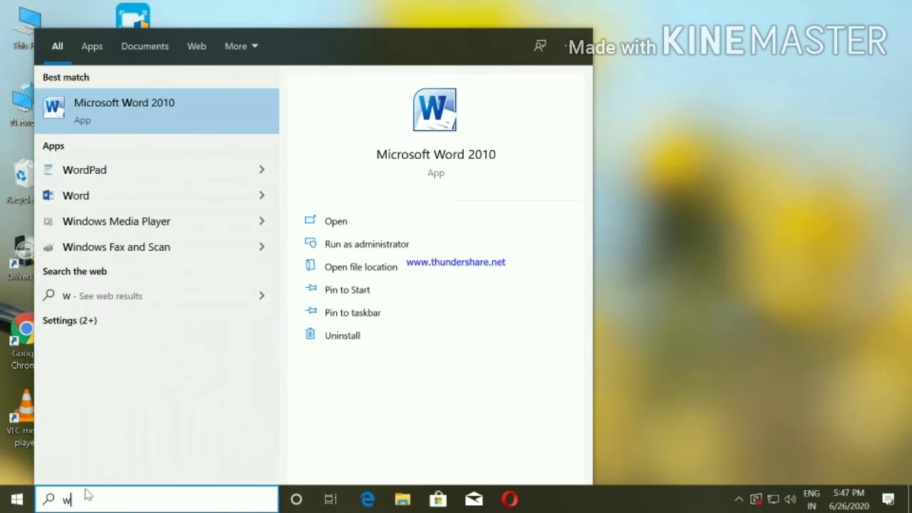
type("inw")
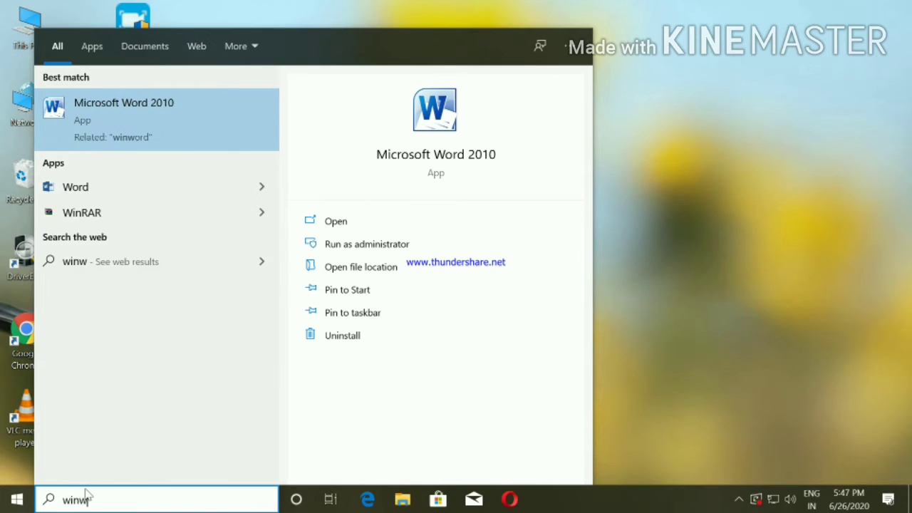
type("ord")
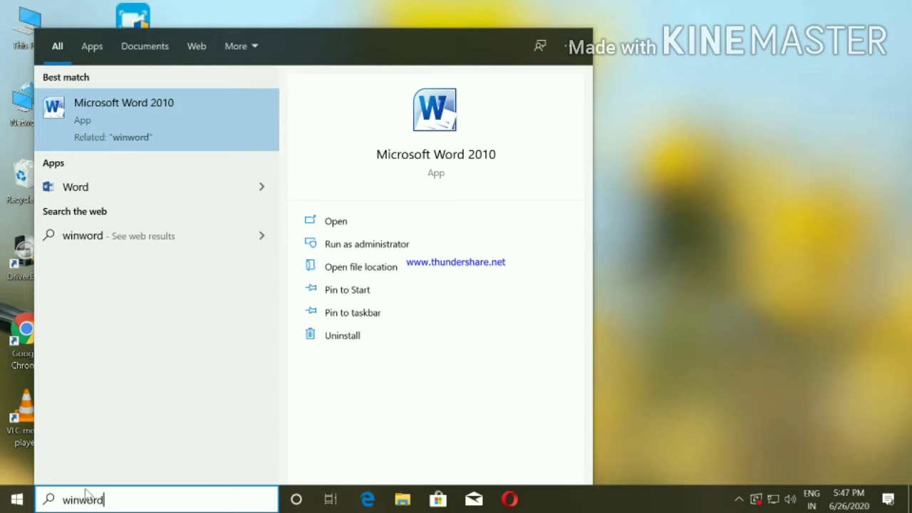
left_click(148, 101)
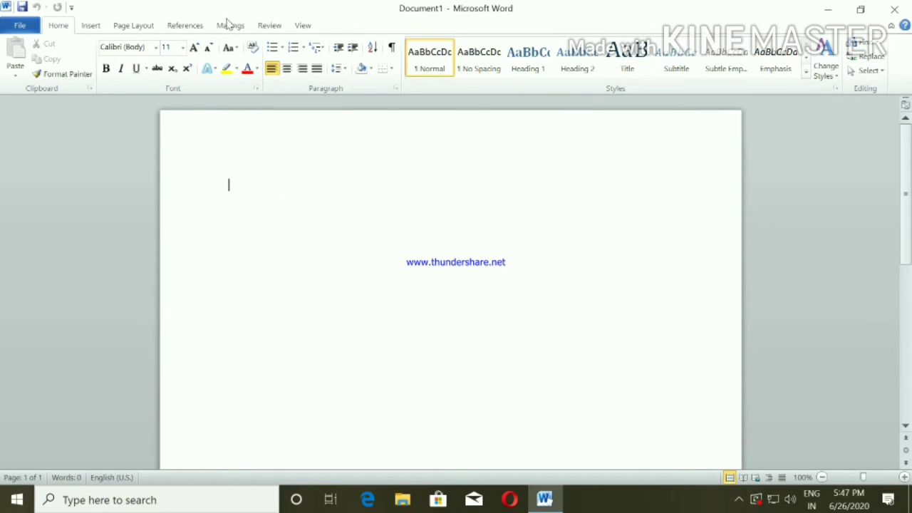
Raise the font size to 18 and type 'Subscript' and 'Superscript' on two lines
left_click(194, 47)
left_click(194, 47)
left_click(194, 47)
left_click(194, 47)
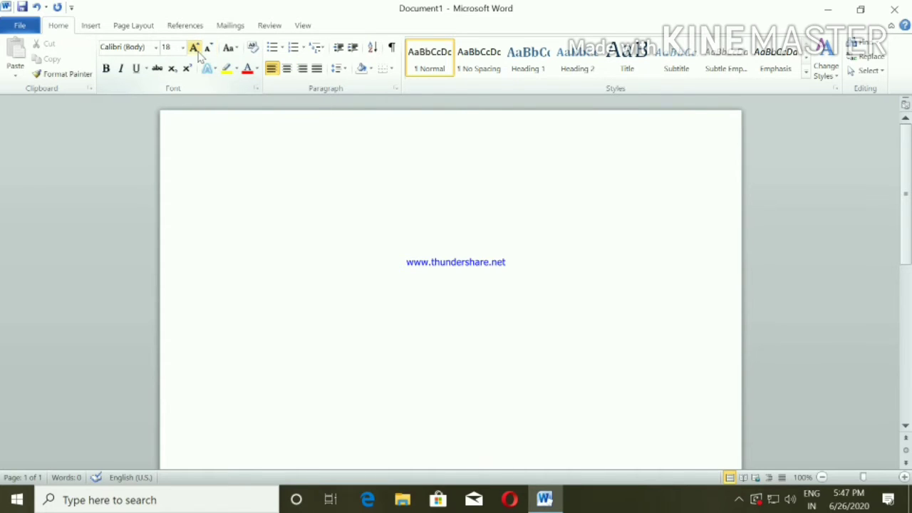
type("s")
type("ub")
type("scr")
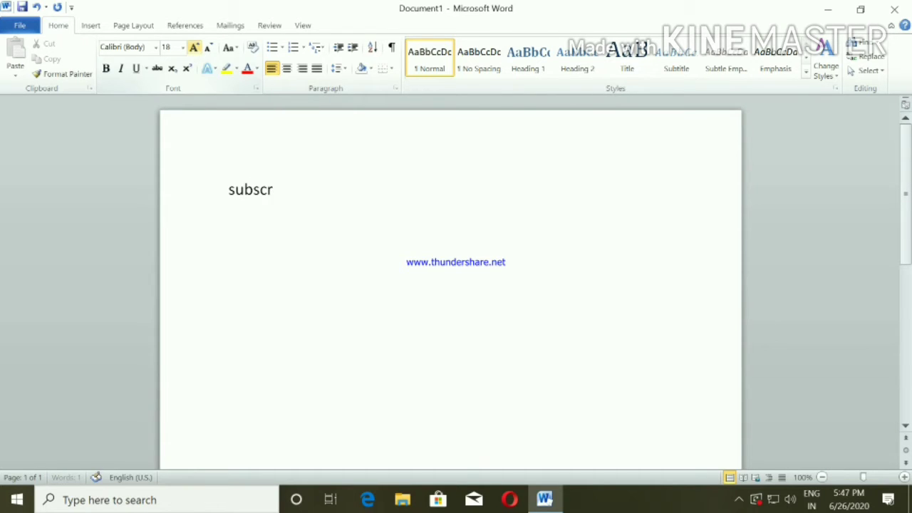
type("ipt")
type(" s")
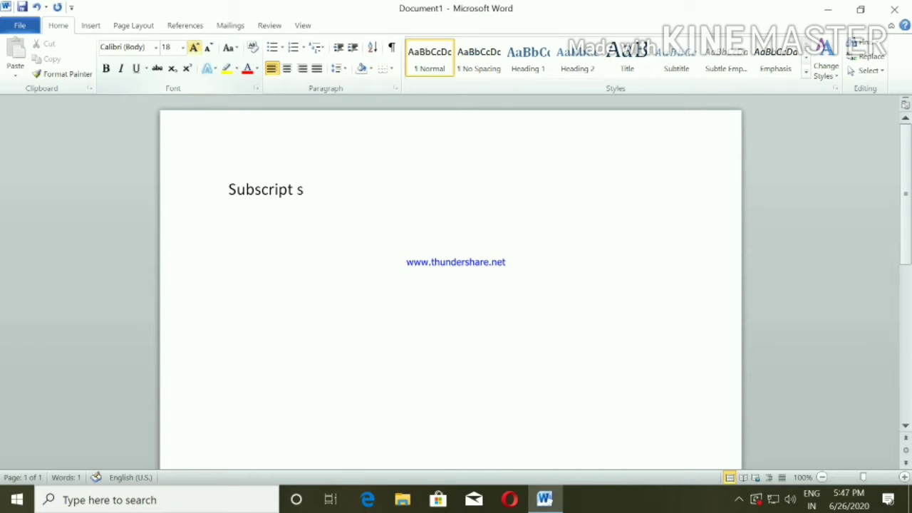
key("BackSpace")
key("Return")
type("s")
type("uperc")
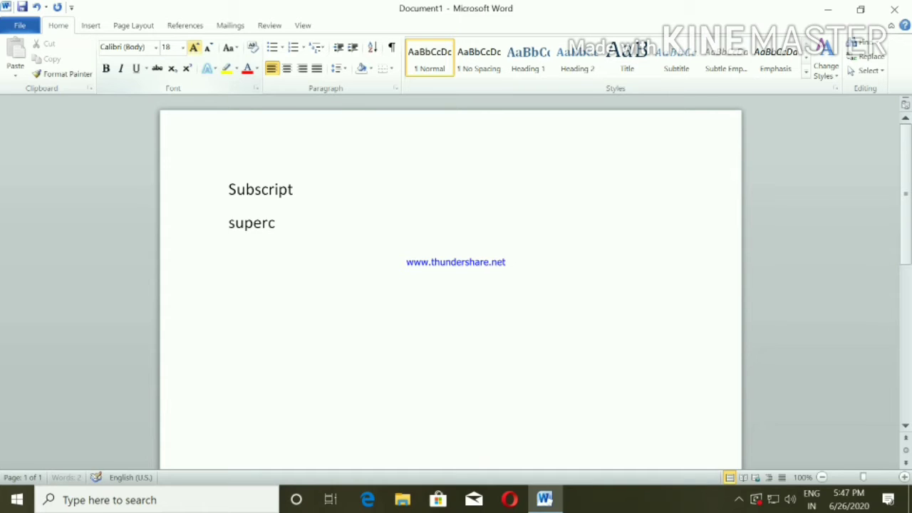
type("ript")
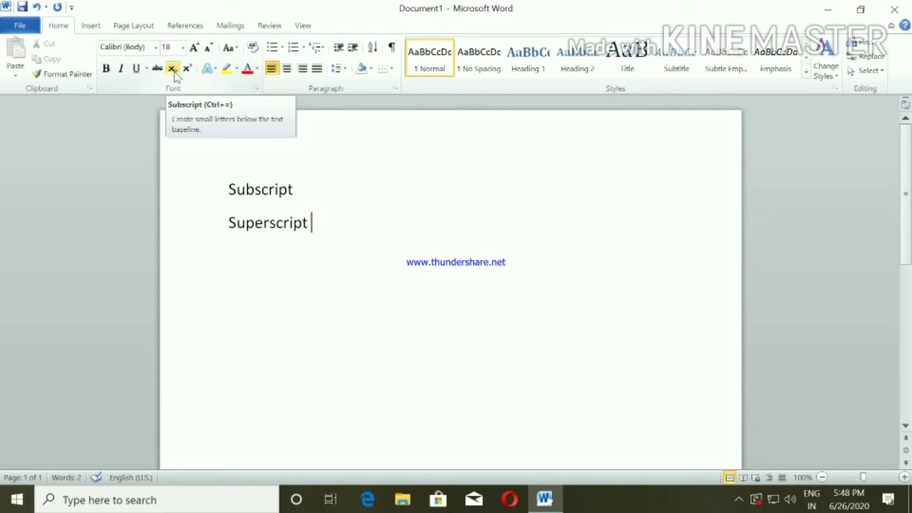
Add ' - CO₂' after 'Subscript', with the 2 formatted as subscript
left_click(306, 192)
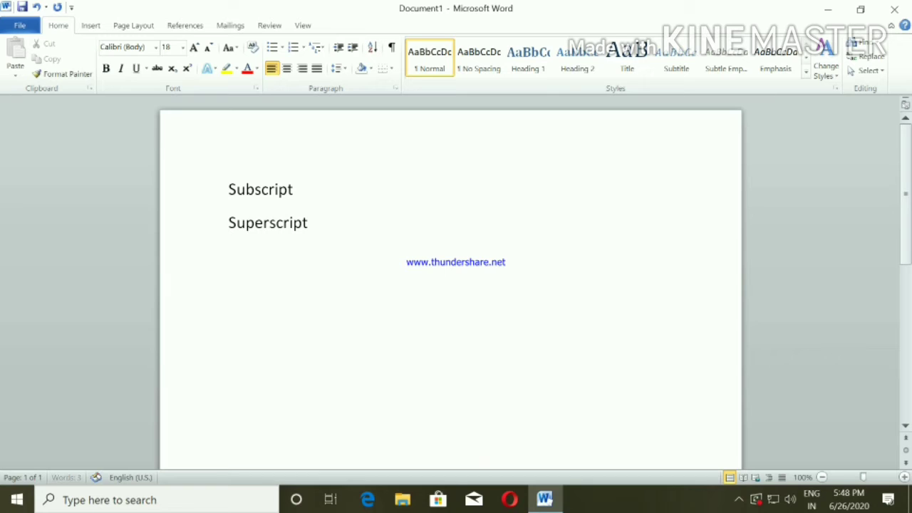
type("-")
type("CO")
type("2")
key("BackSpace")
left_click(174, 71)
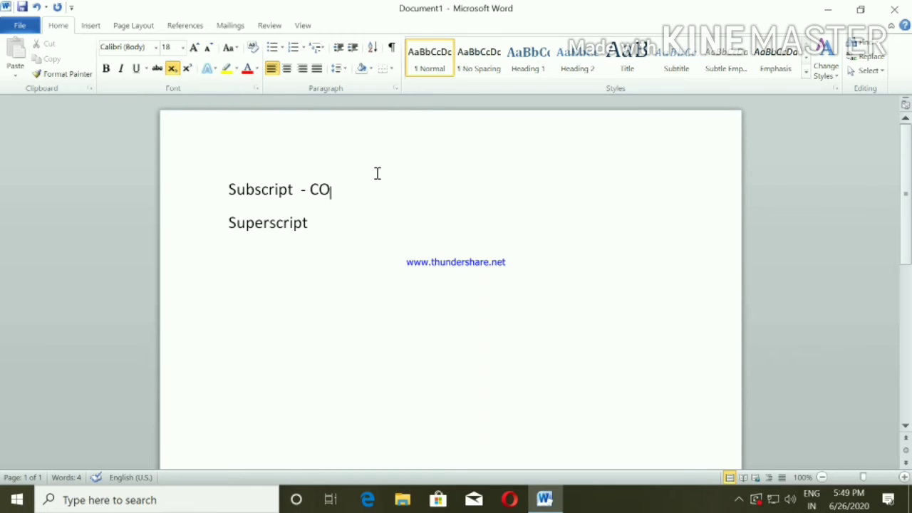
type("2")
Complete the first line with 'H₂O', subscripting only the 2
type(" H")
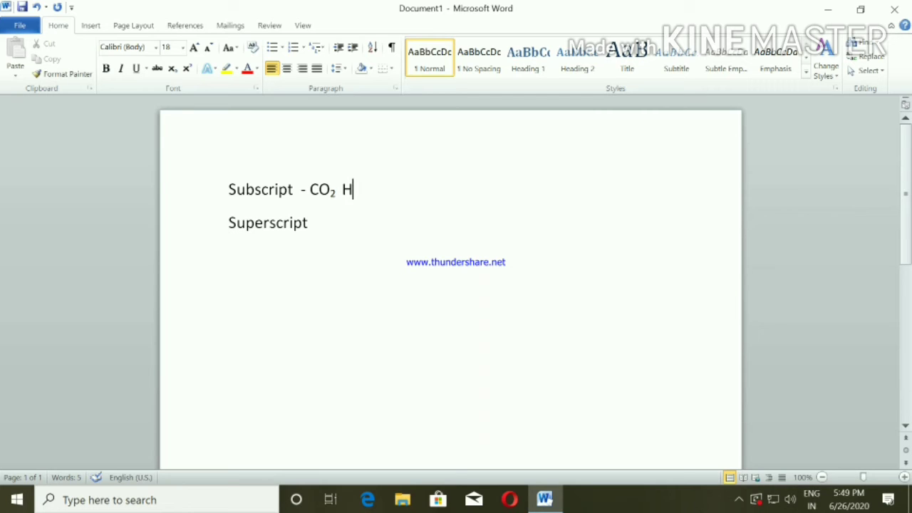
type("2")
type("O")
key("BackSpace")
key("BackSpace")
left_click(174, 74)
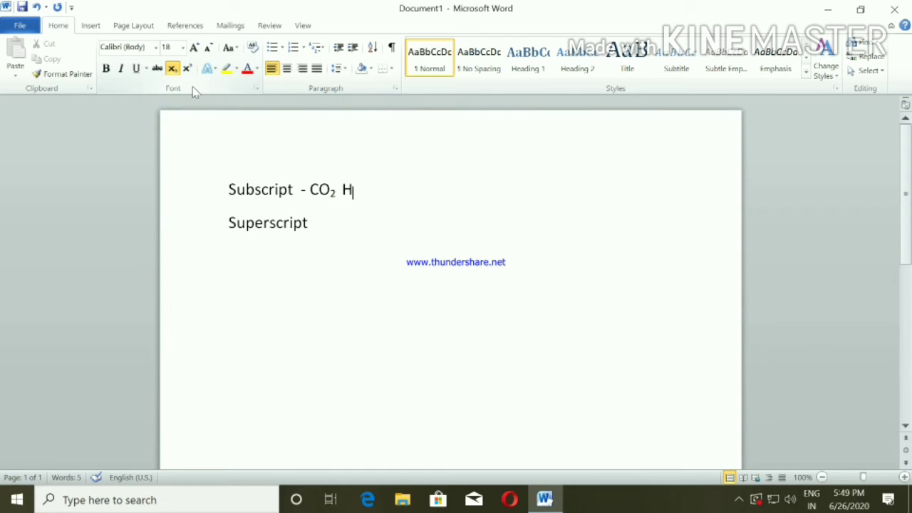
type("2P")
key("BackSpace")
left_click(172, 70)
type("{")
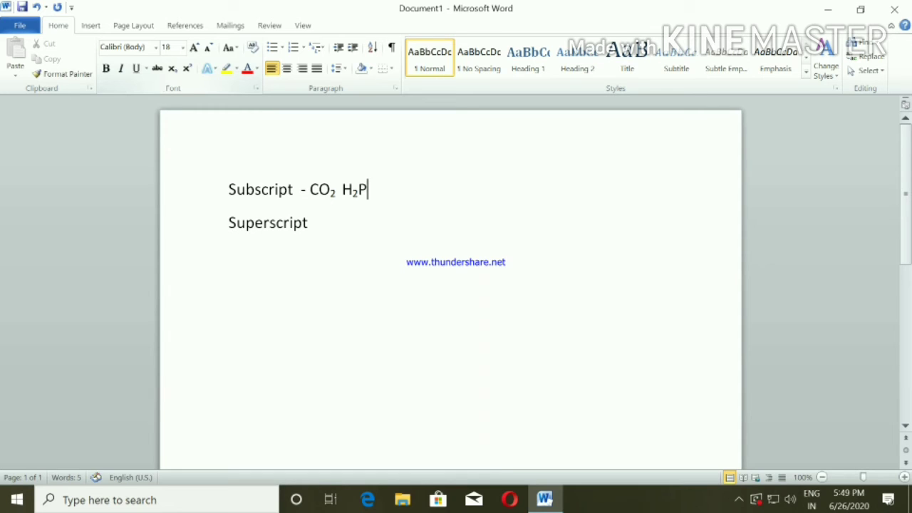
key("BackSpace")
type("O")
left_click(312, 223)
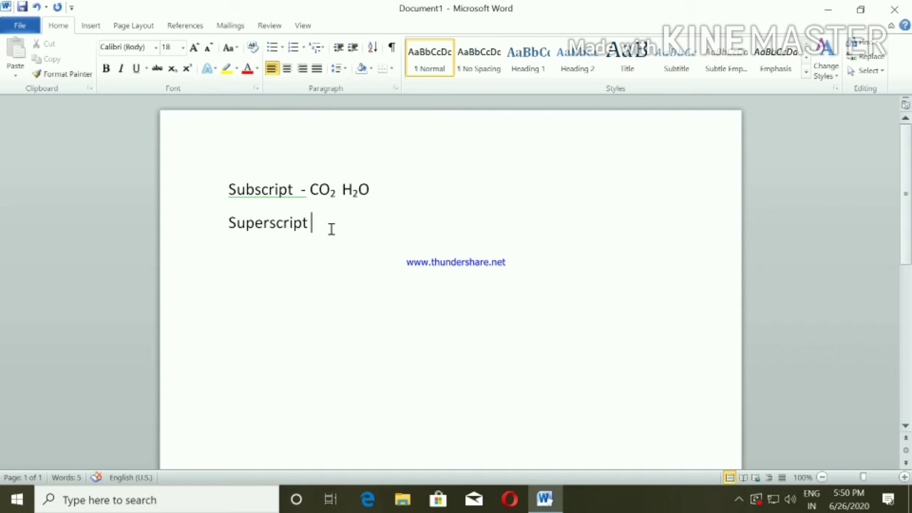
Add ' - X²' after 'Superscript', with the 2 raised as superscript
type("- ")
type("X")
type("2")
left_click(187, 68)
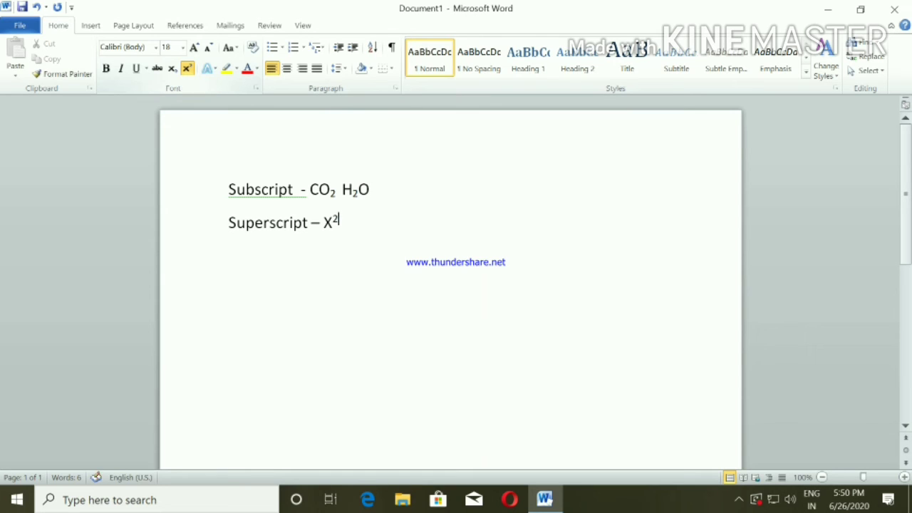
type("2")
left_click(184, 69)
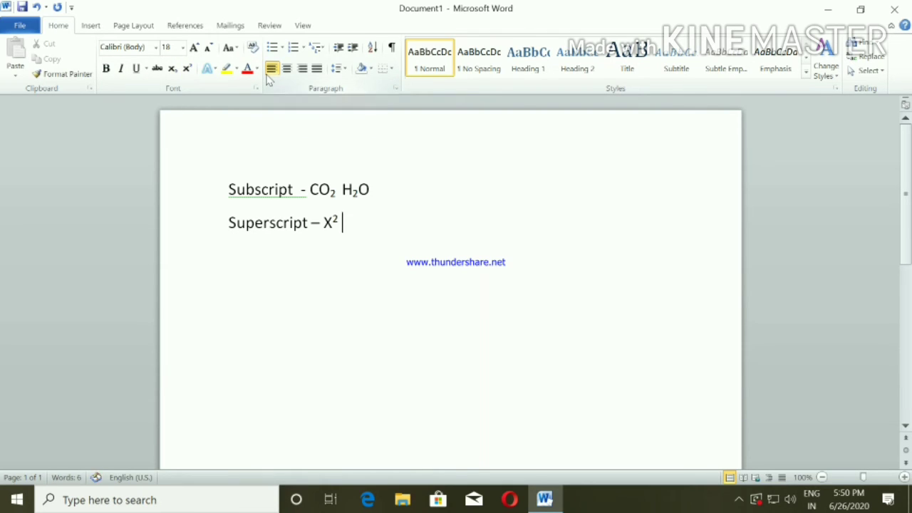
Finish the second line with ' - Y² = 0', superscripting the 2
type("- ")
type("Y")
left_click(187, 70)
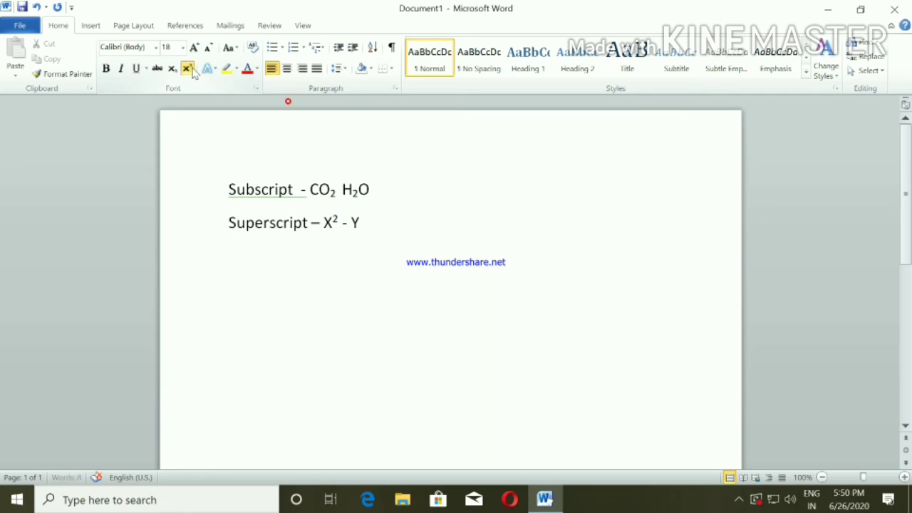
type("2")
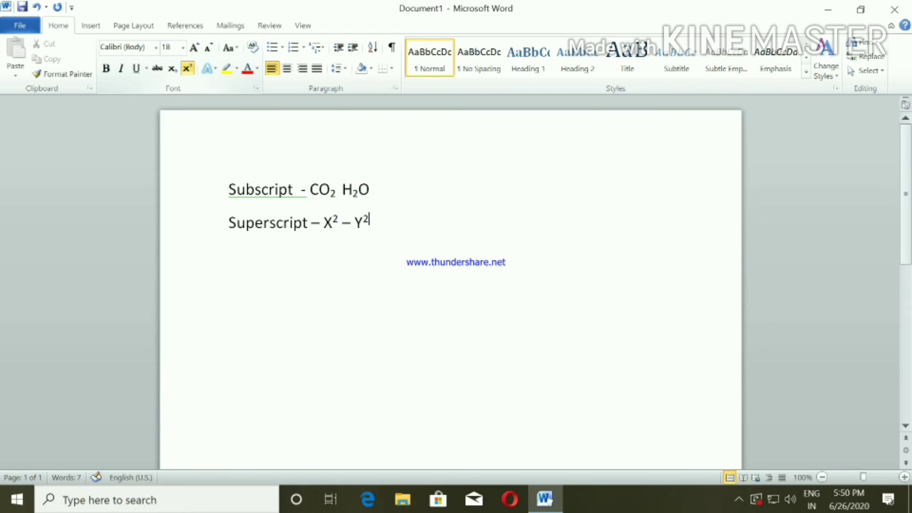
left_click(190, 73)
type("=")
type(" 0")
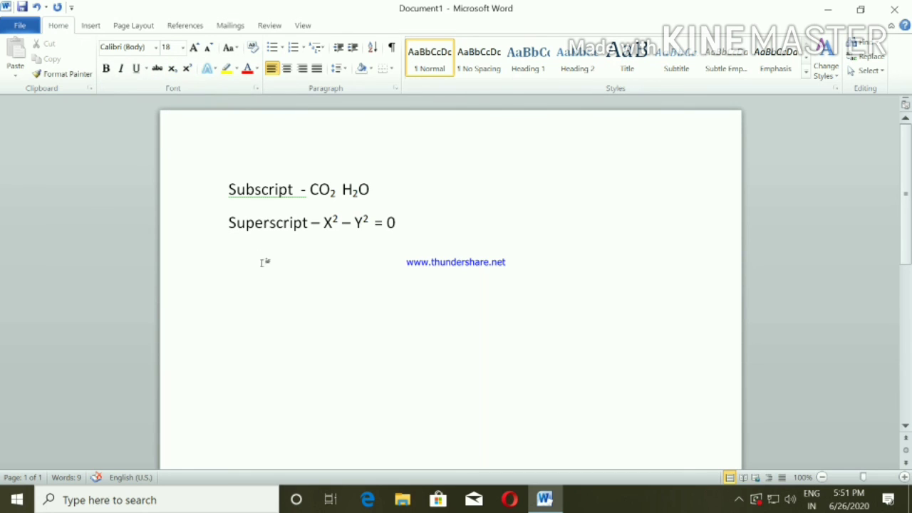
mouse_move(226, 223)
left_mouse_down()
mouse_move(403, 226)
mouse_move(247, 228)
left_mouse_up()
double_click(242, 227)
left_click(246, 227)
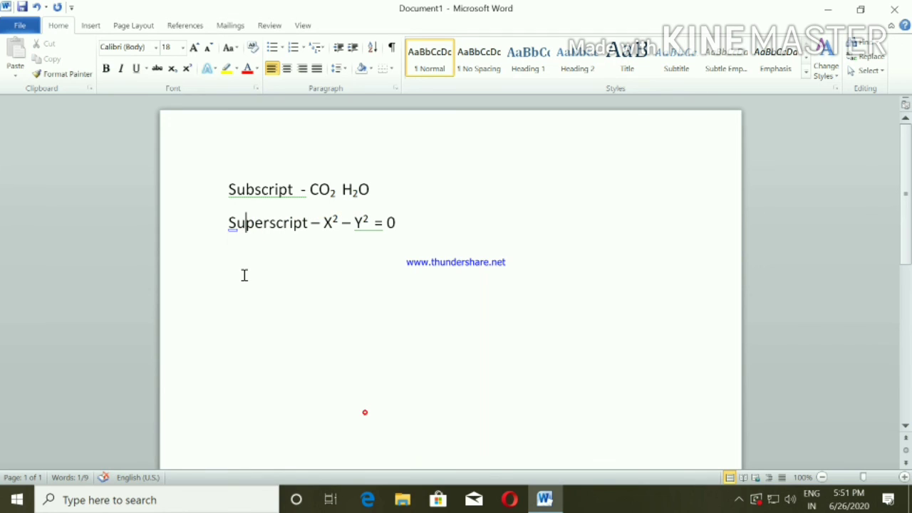